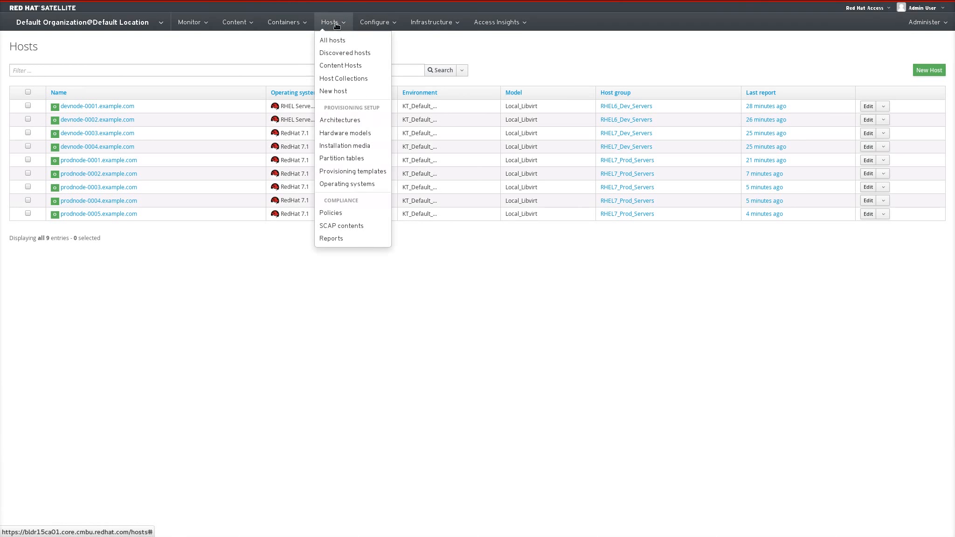
Open the compliance policies list and then the SCAP_Security_Guide_for_RHEL_7 policy.
left_click(331, 213)
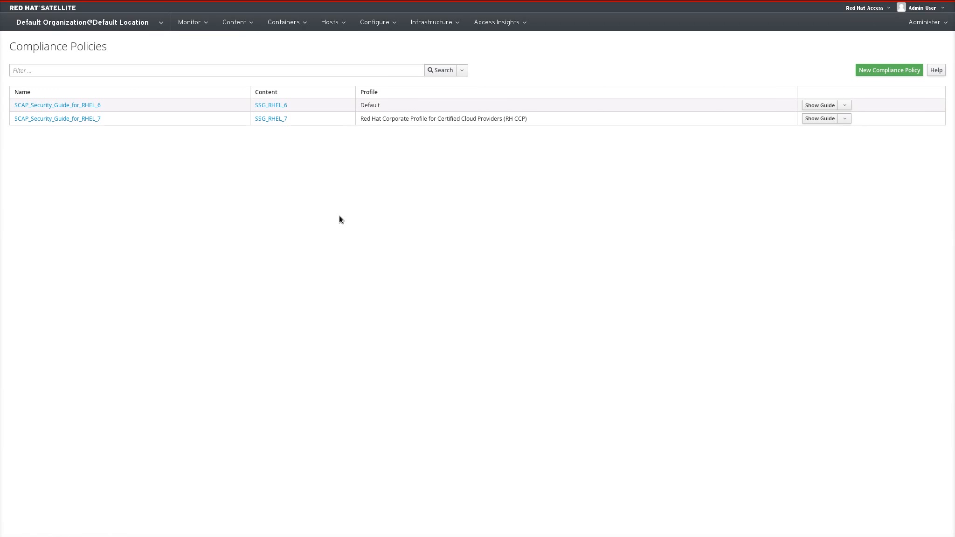
left_click(95, 119)
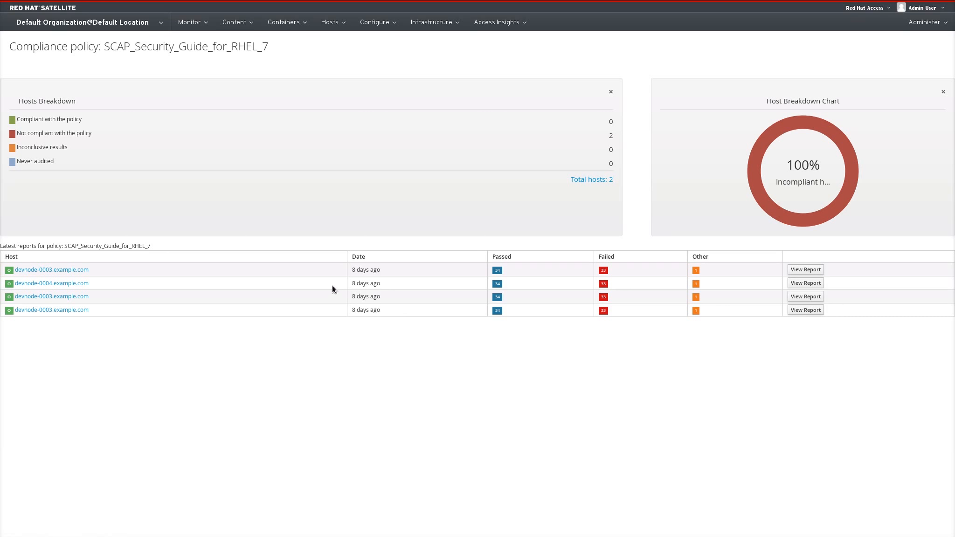
Open the latest report for devnode-0003 and scroll through its evaluation, scoring and rule overview.
left_click(807, 270)
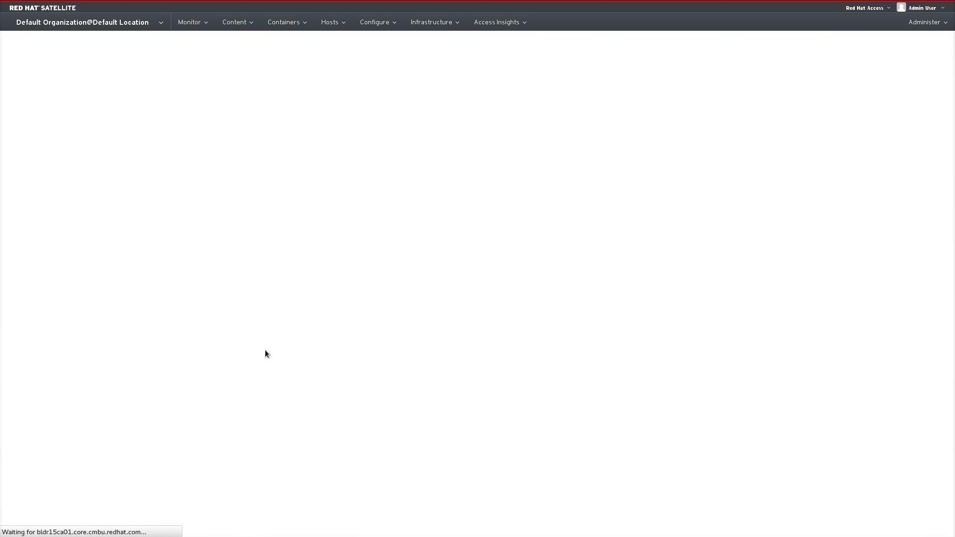
scroll(353, 287, "up", 3)
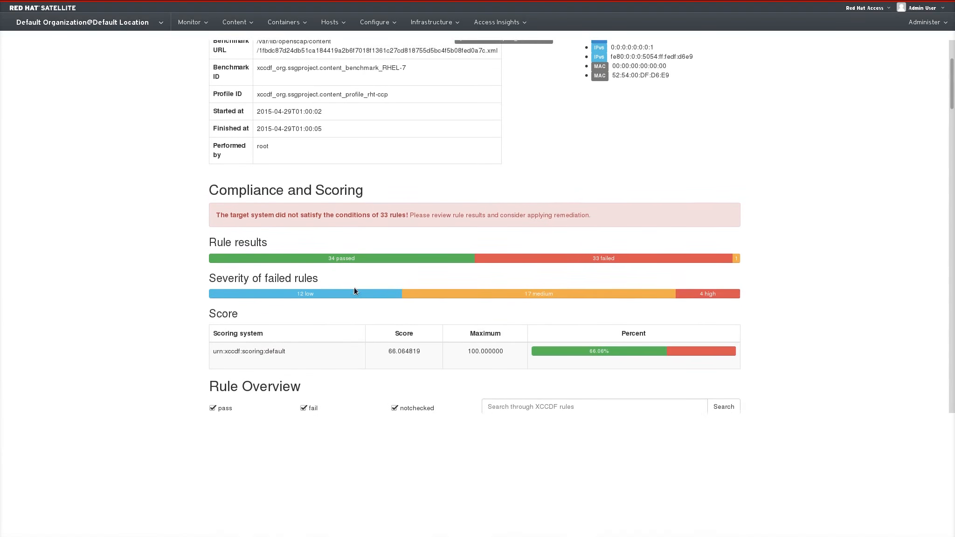
scroll(354, 289, "up", 1)
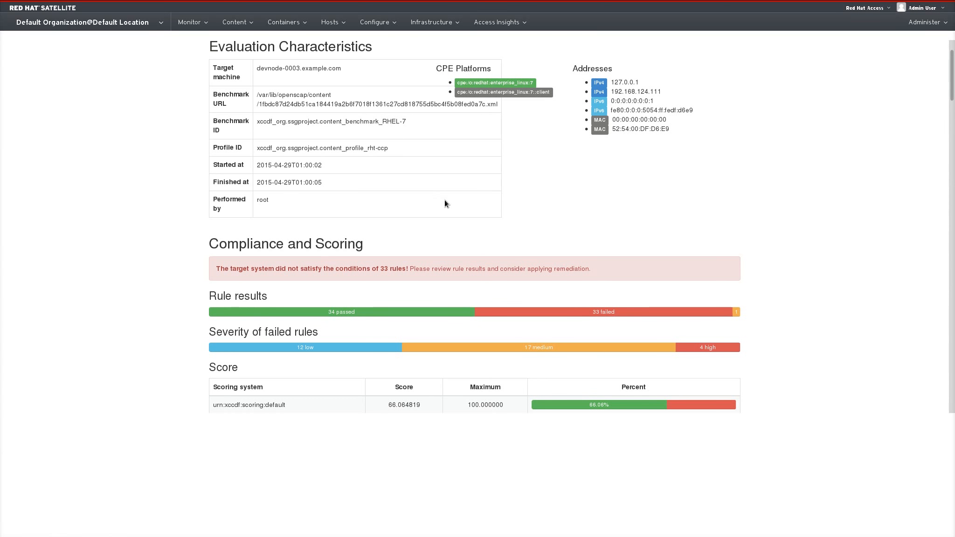
scroll(445, 200, "down", 2)
scroll(445, 219, "down", 2)
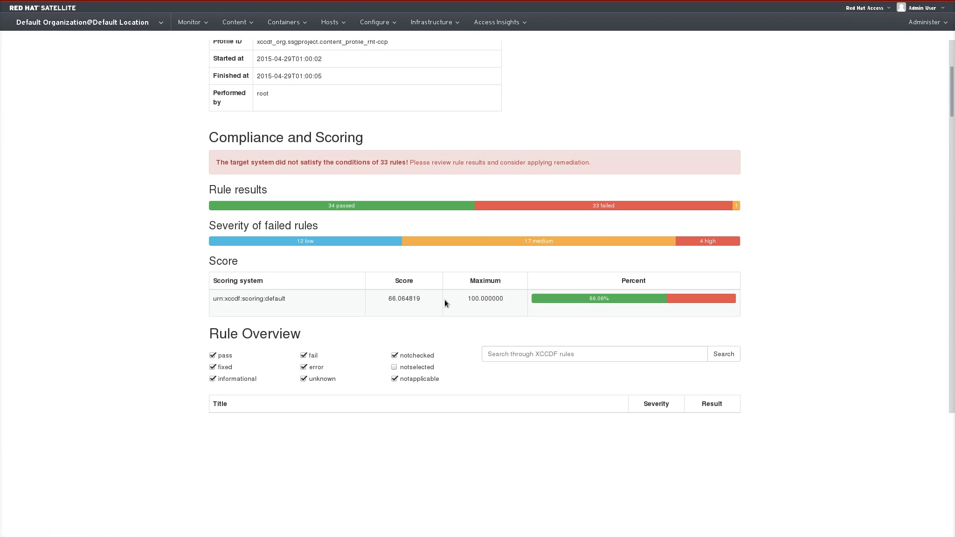
scroll(445, 302, "down", 2)
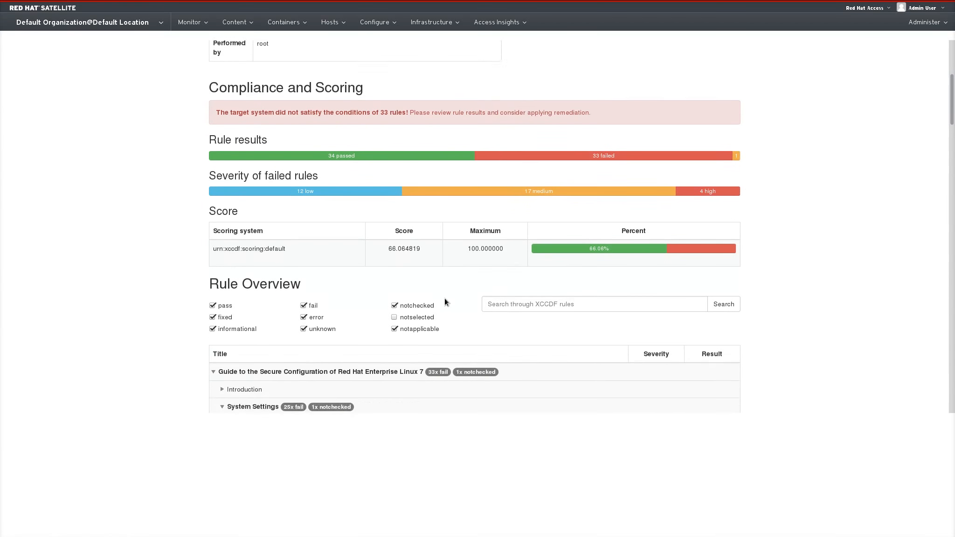
scroll(445, 299, "down", 9)
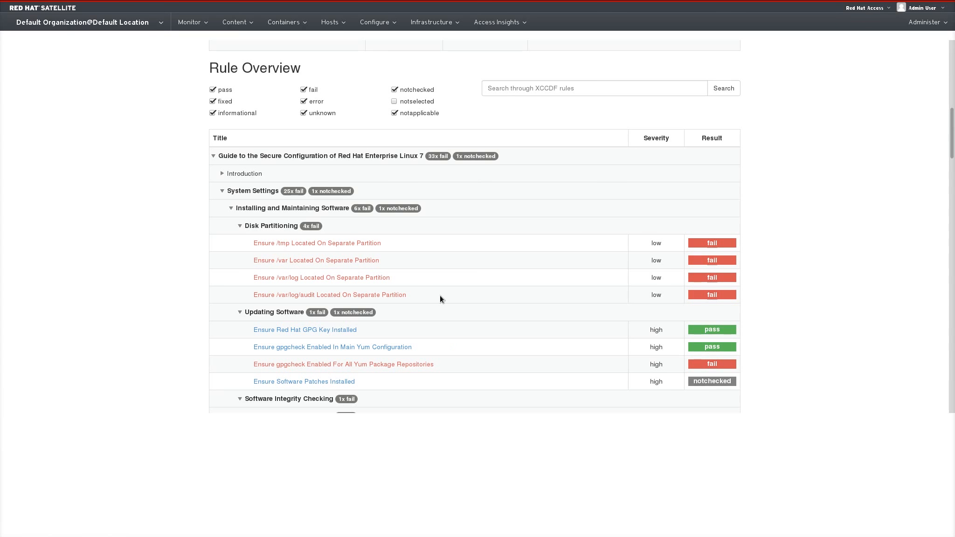
View the details of the failed rule Ensure /tmp Located On Separate Partition and close them.
left_click(351, 244)
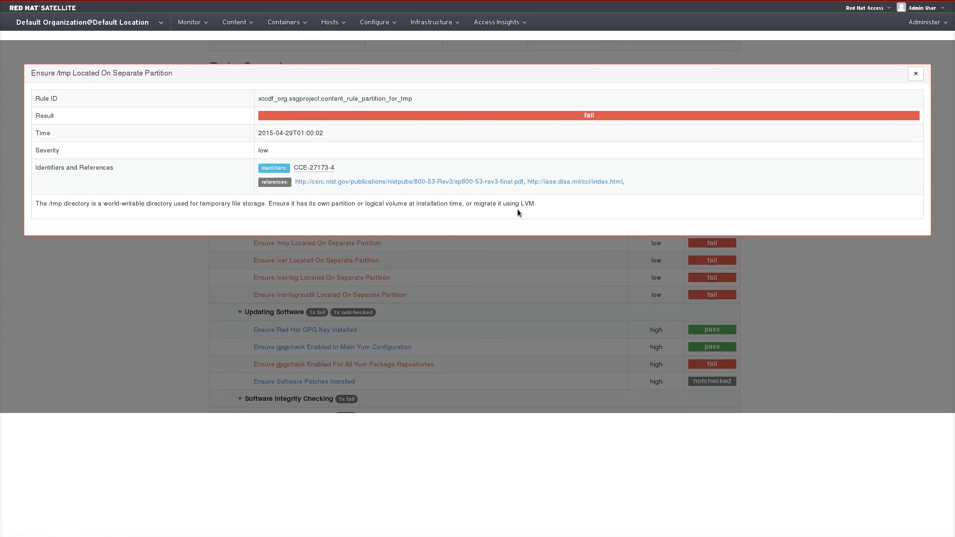
left_click(908, 73)
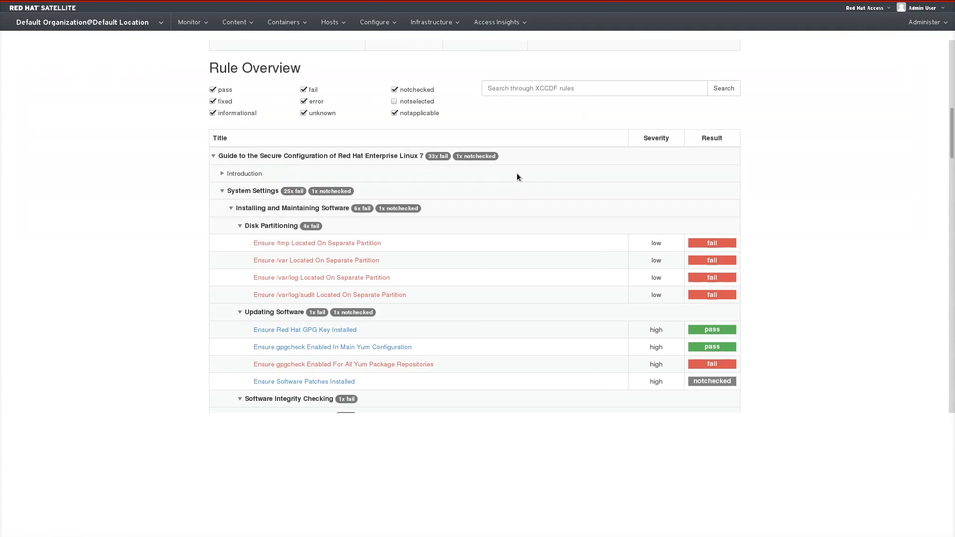
Return to the compliance policies and open SCAP_Security_Guide_for_RHEL_7 for editing to review its SCAP content and XCCDF profile.
mouse_move(346, 28)
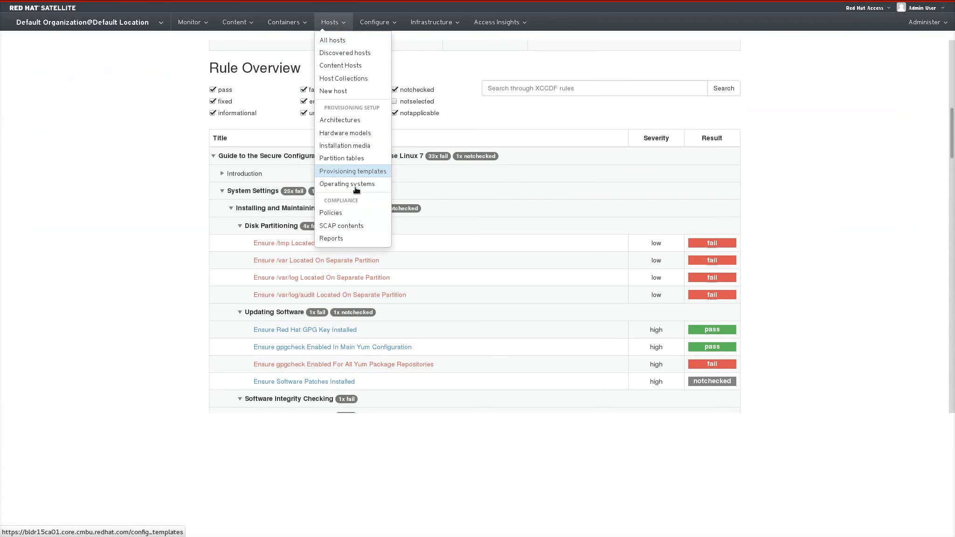
left_click(346, 213)
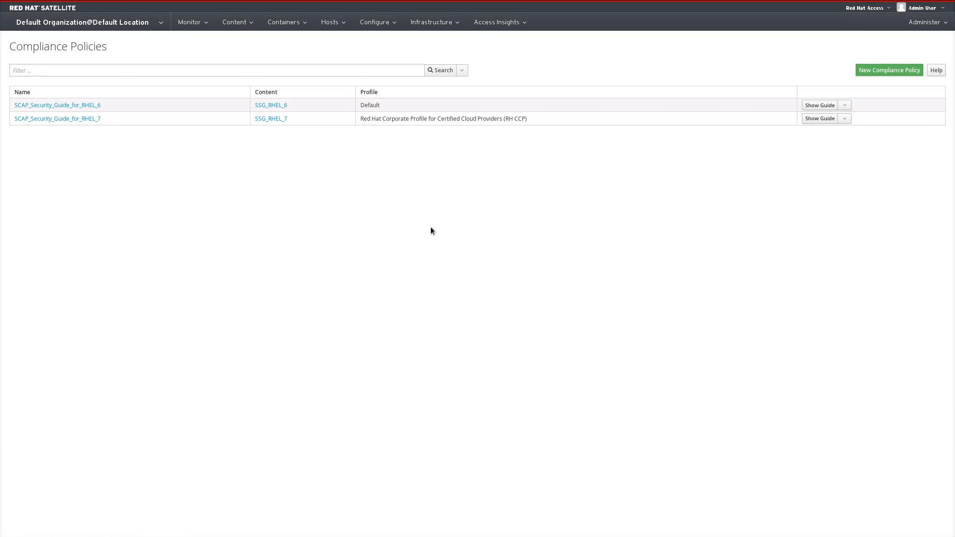
left_click(844, 119)
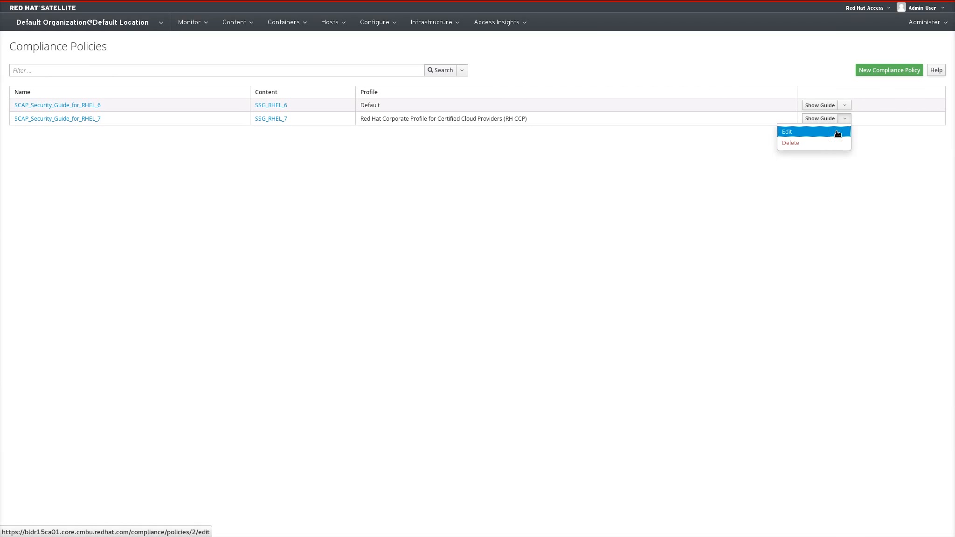
left_click(837, 132)
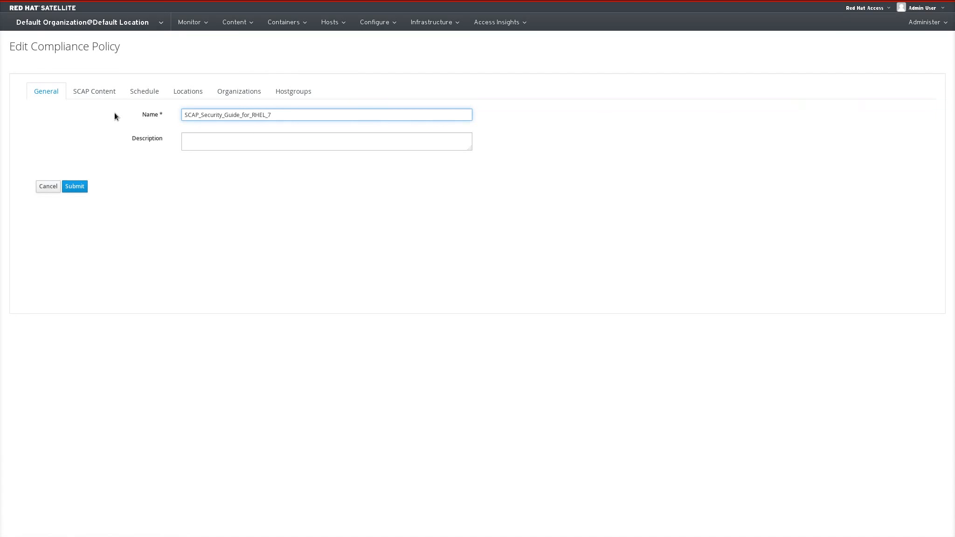
left_click(107, 97)
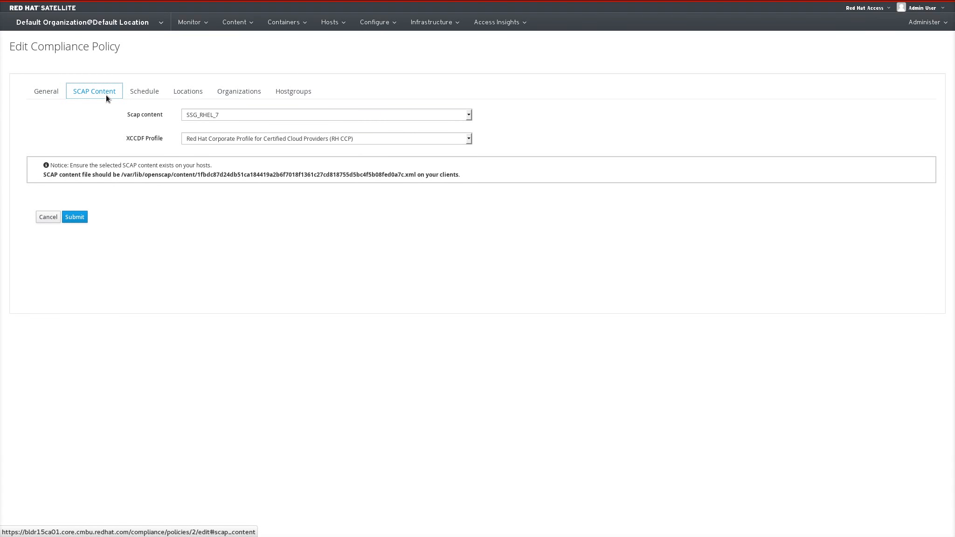
left_click(242, 139)
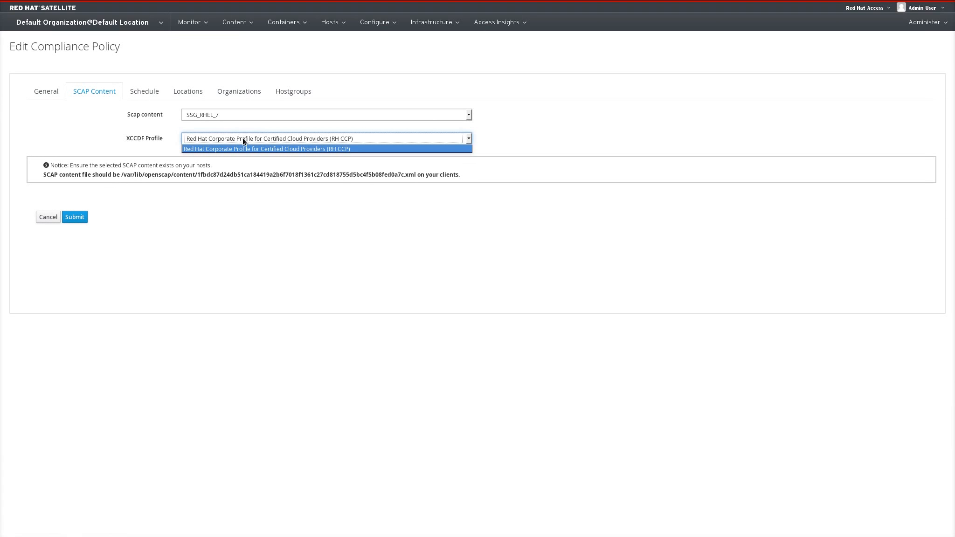
left_click(219, 203)
Change the policy's schedule period to Custom.
left_click(153, 95)
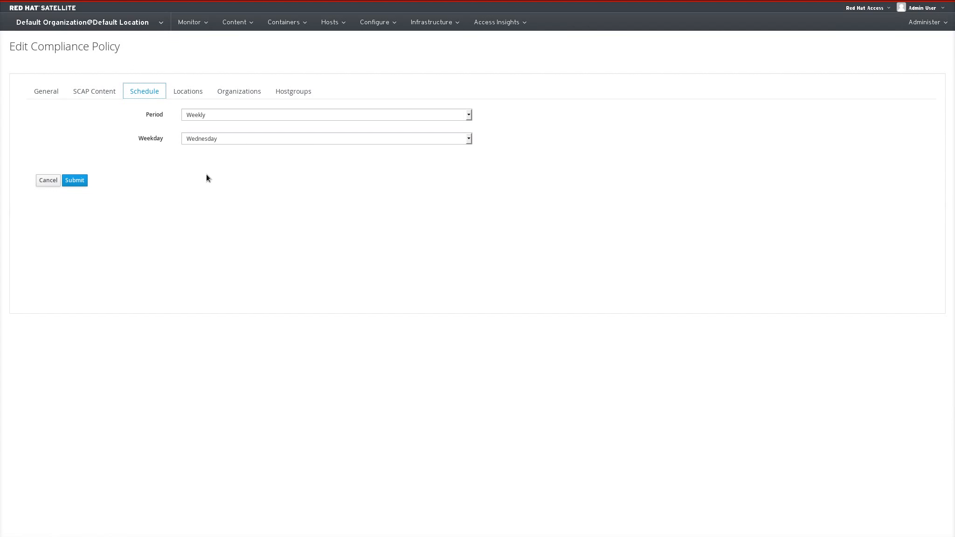
left_click(229, 115)
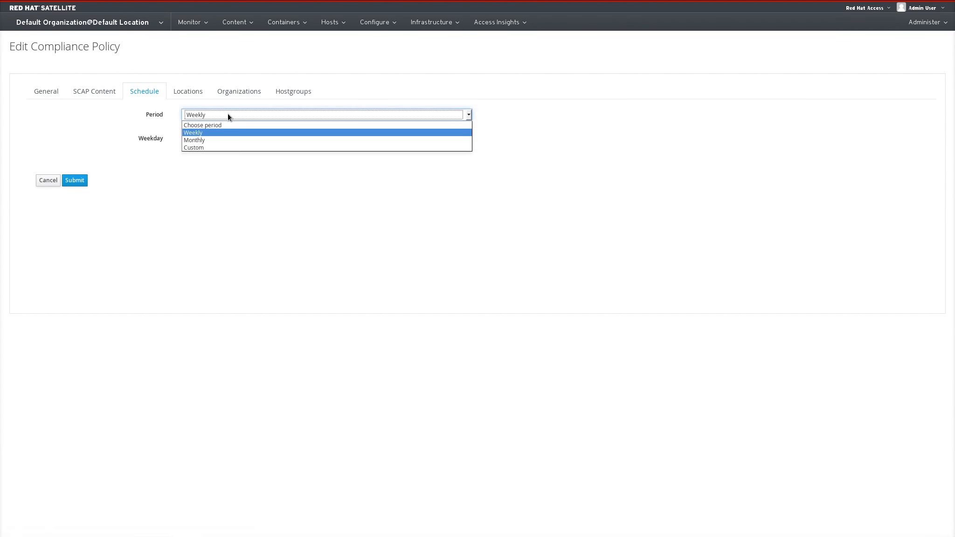
left_click(222, 148)
left_click(228, 145)
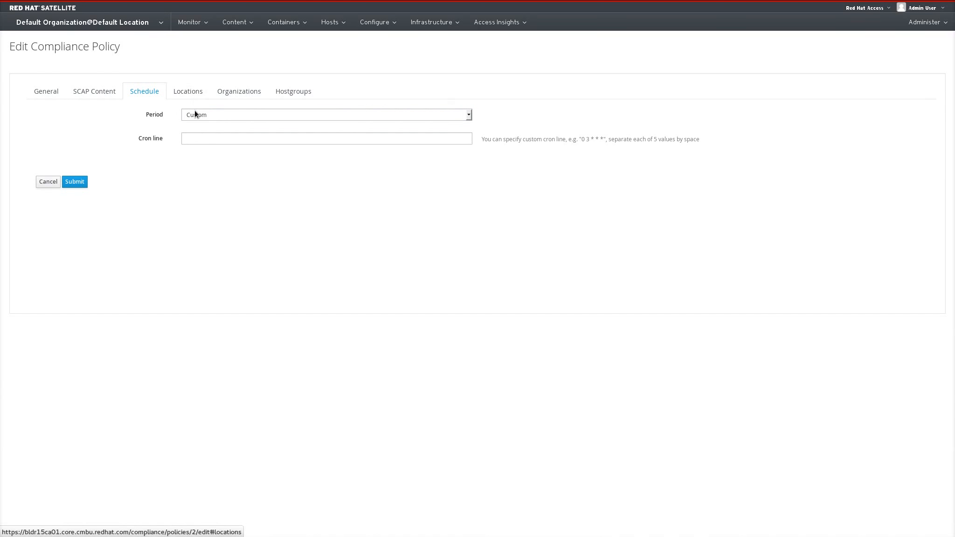
Review the policy's locations, organizations and host groups, then cancel the edit.
left_click(196, 93)
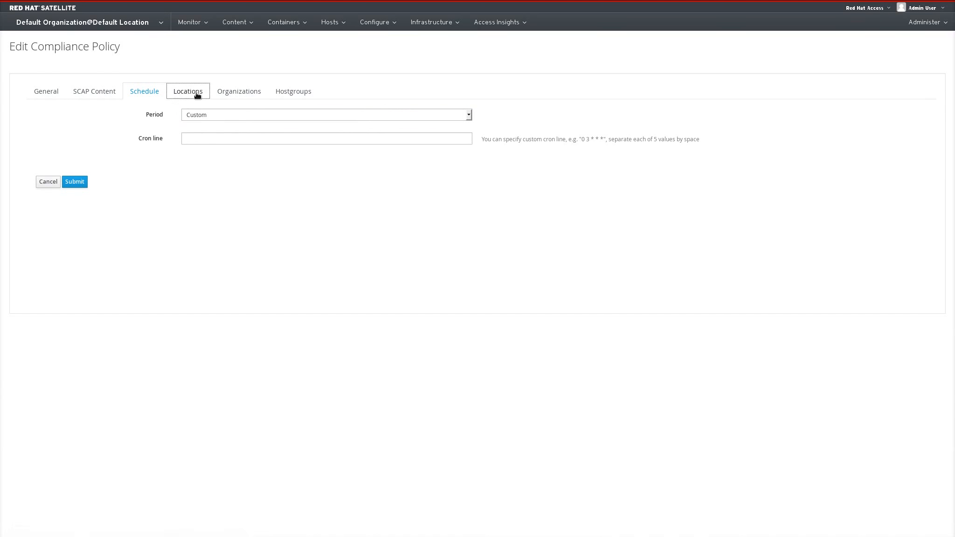
left_click(222, 97)
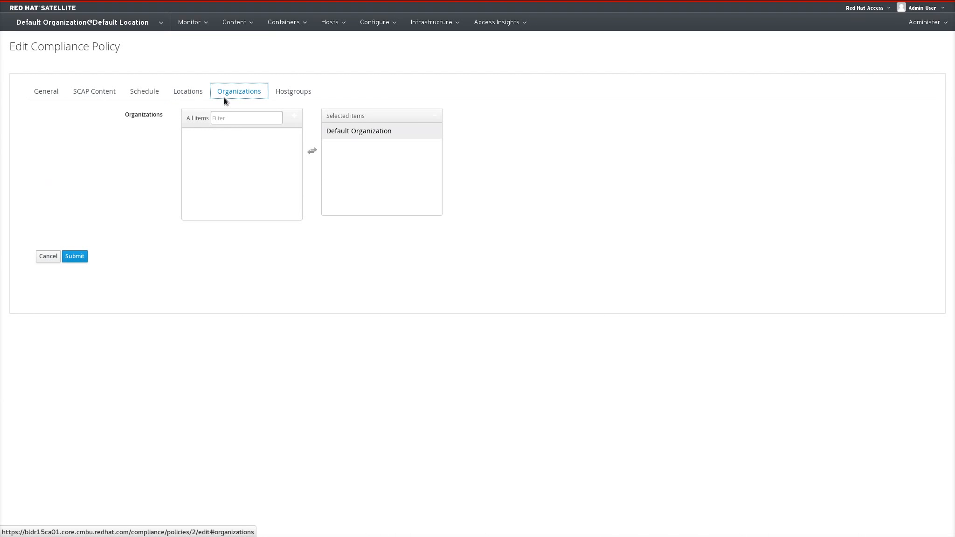
left_click(288, 91)
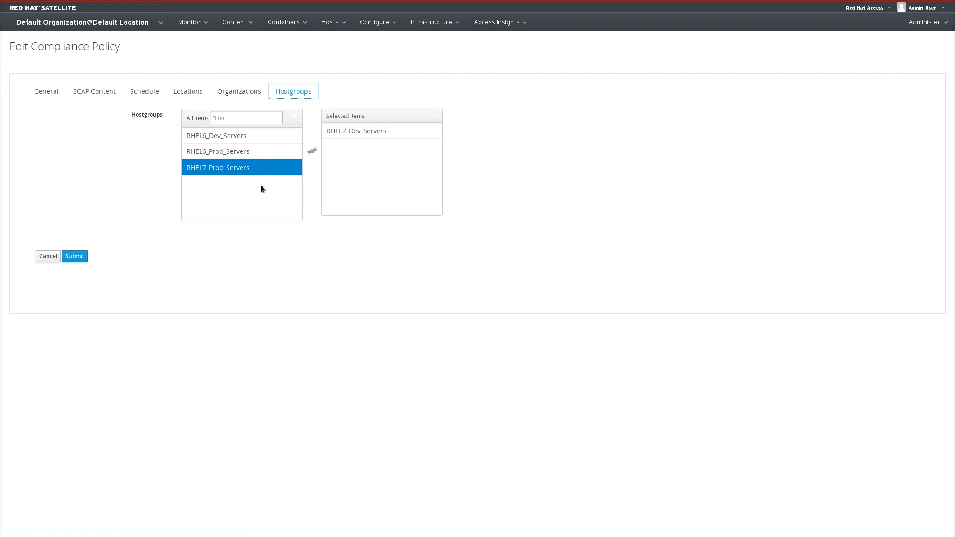
left_click(52, 261)
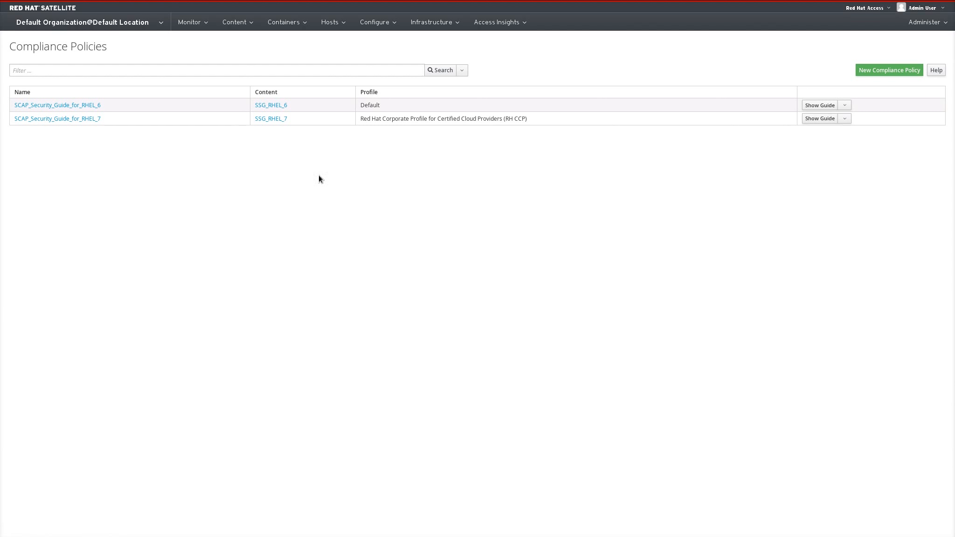
Start a new host named devnode-0008 in host group RHEL7_Dev_Servers, deployed on Local_Libvirt (Libvirt).
left_click(340, 24)
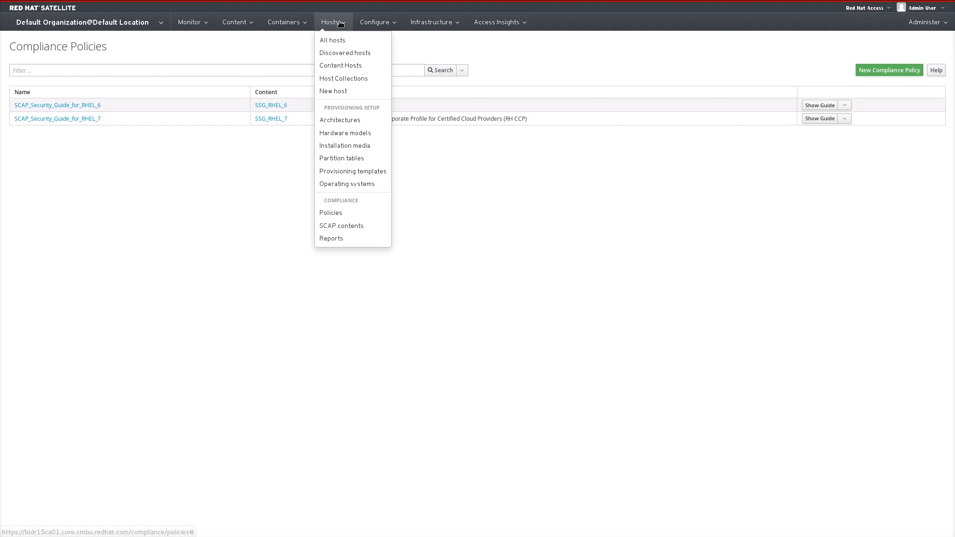
left_click(342, 90)
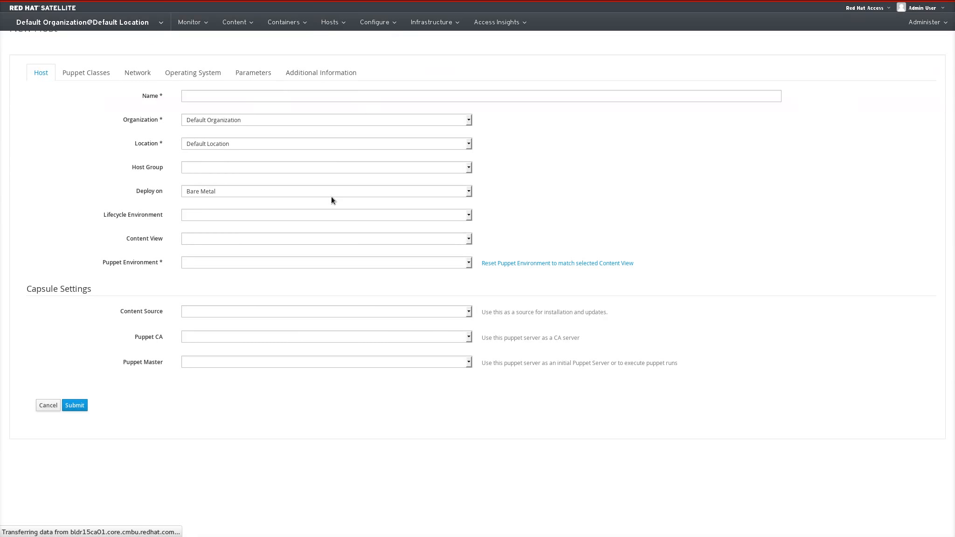
type("de")
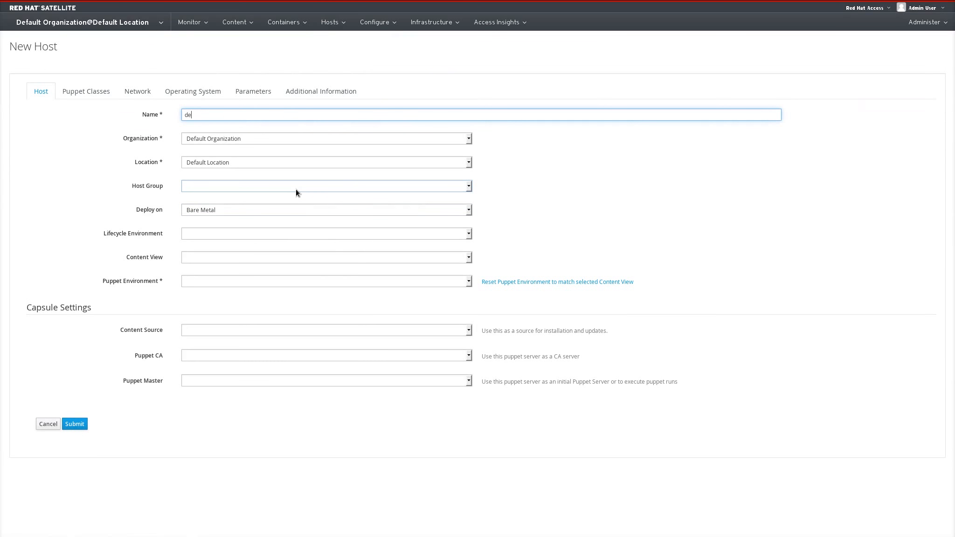
type("vnode-0008")
left_click(247, 185)
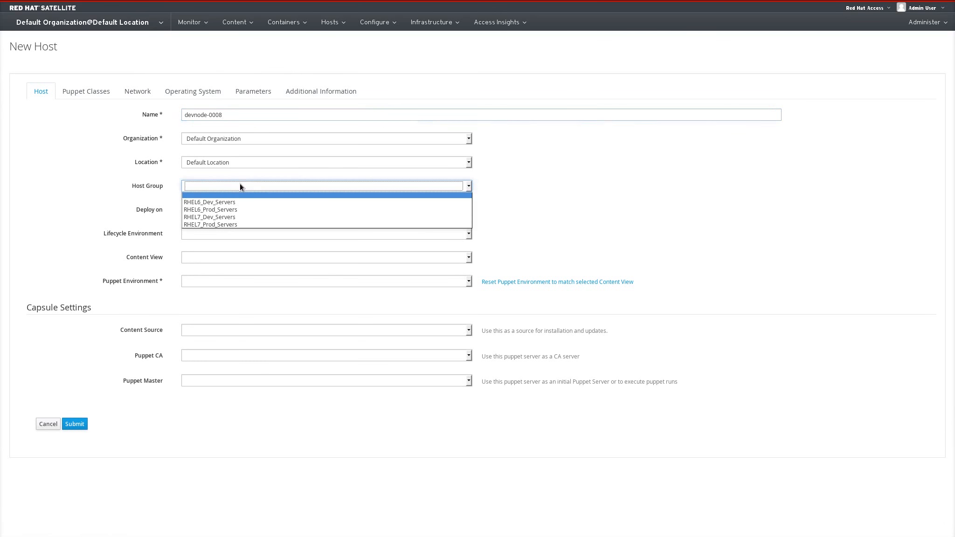
left_click(230, 218)
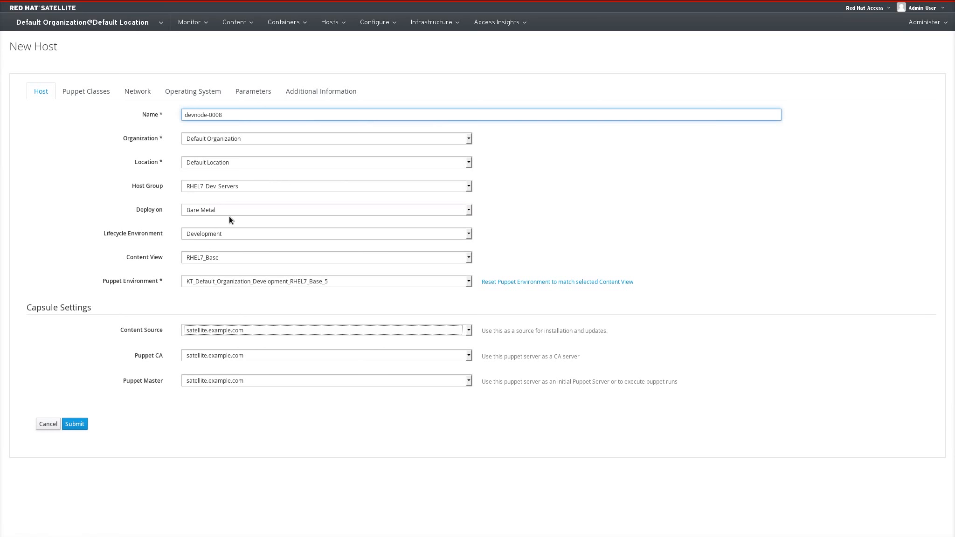
left_click(218, 212)
left_click(217, 225)
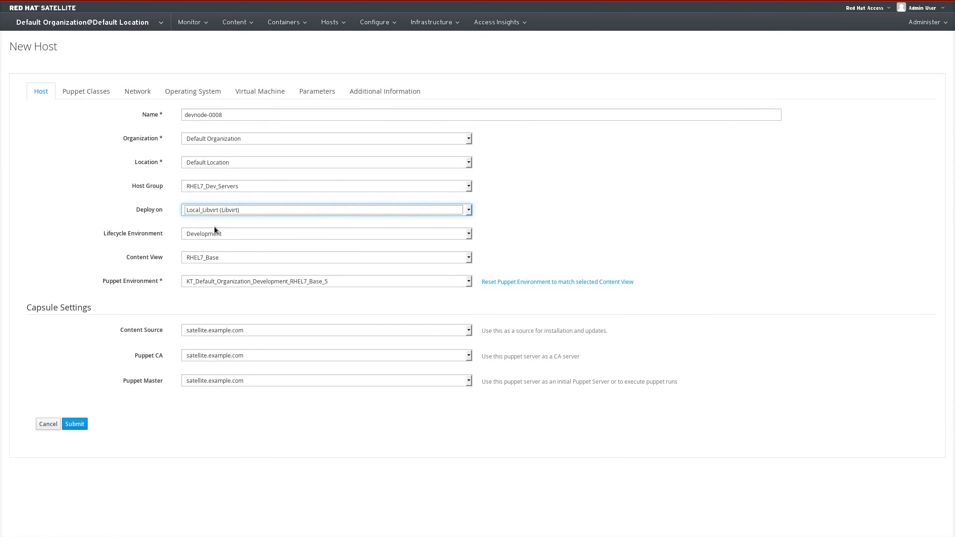
Review the new host's Puppet classes, network, operating system and virtual machine settings.
left_click(94, 97)
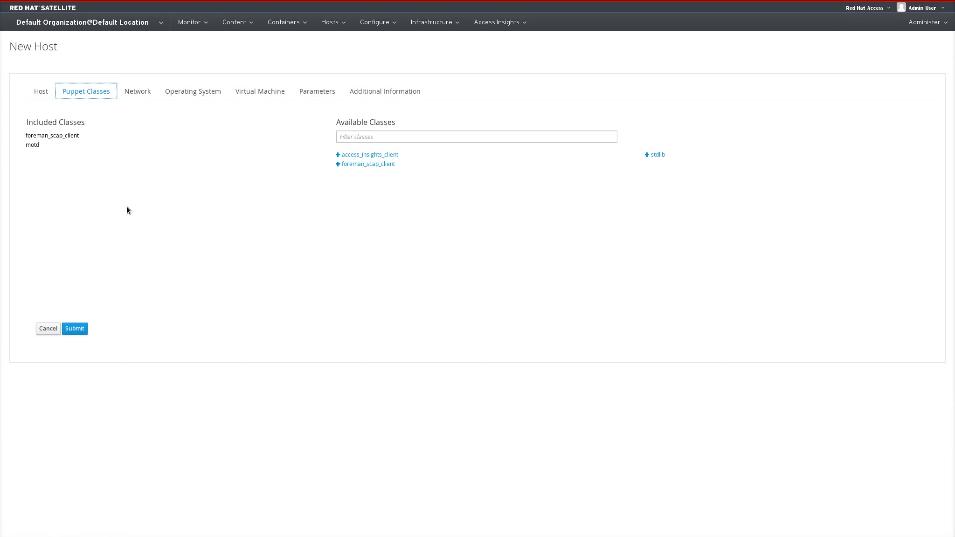
left_click(128, 90)
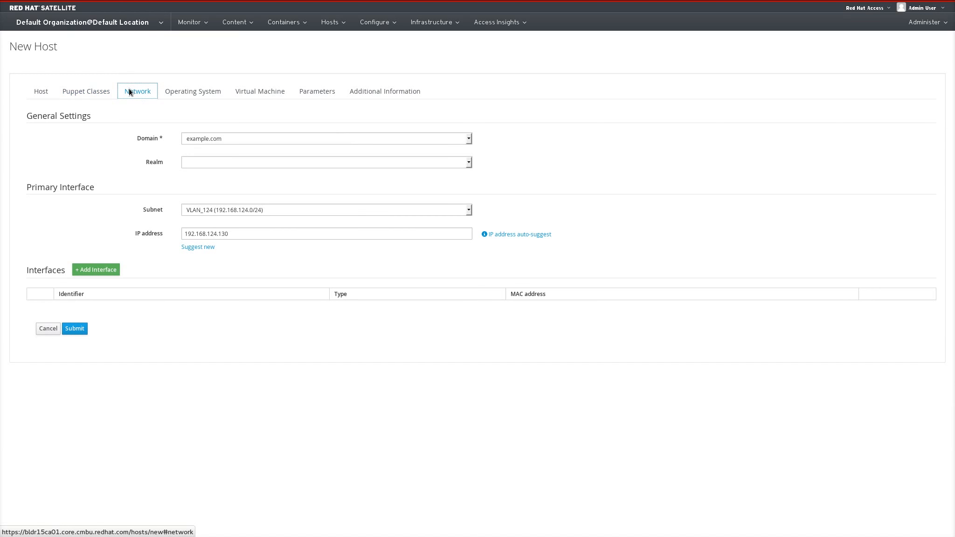
left_click(196, 99)
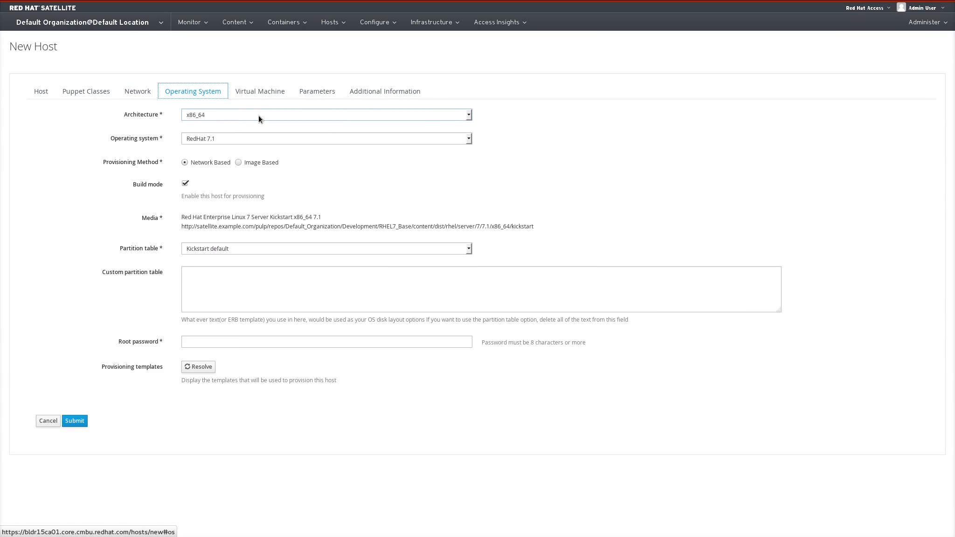
left_click(260, 93)
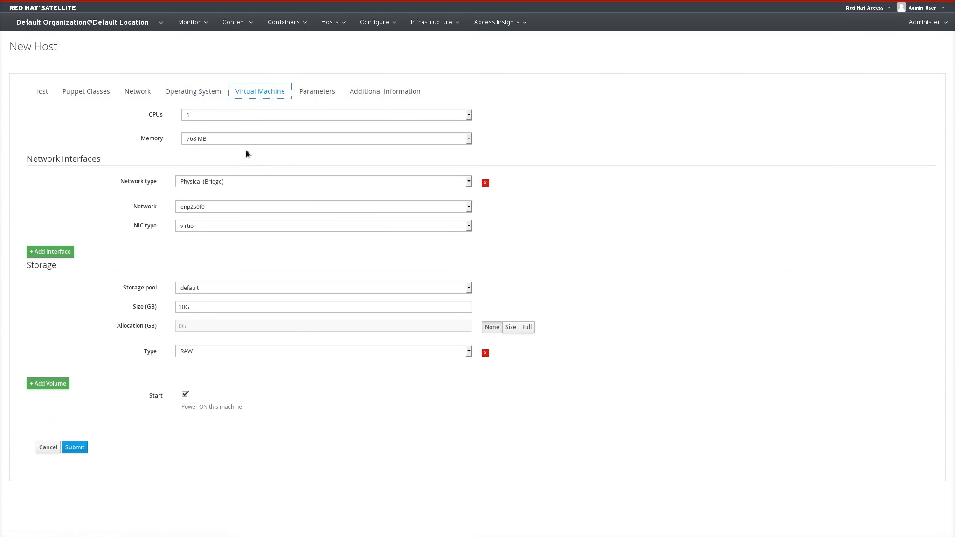
Set the virtual machine memory to 1 GB and its network interface to Virtual (NAT) on satellite-core.
left_click(252, 138)
left_click(246, 168)
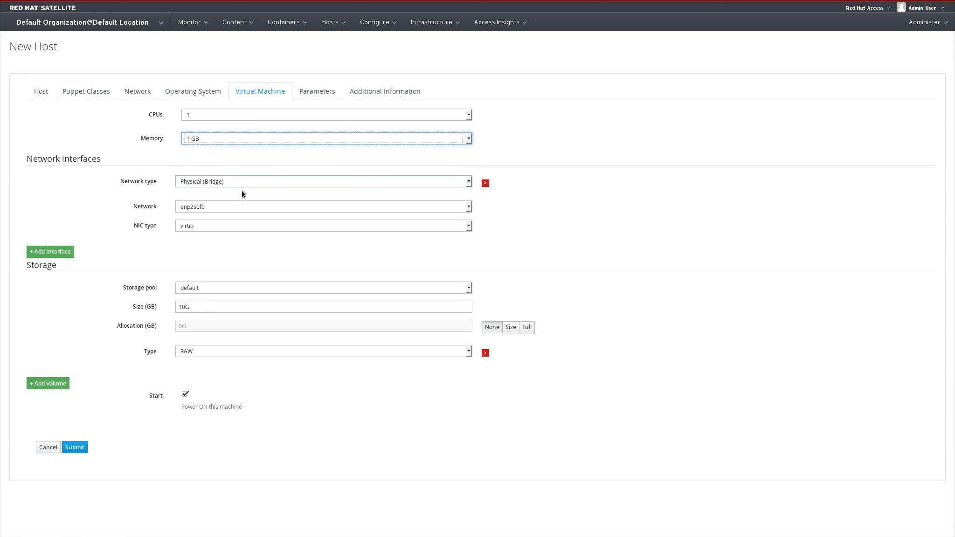
left_click(241, 185)
left_click(236, 198)
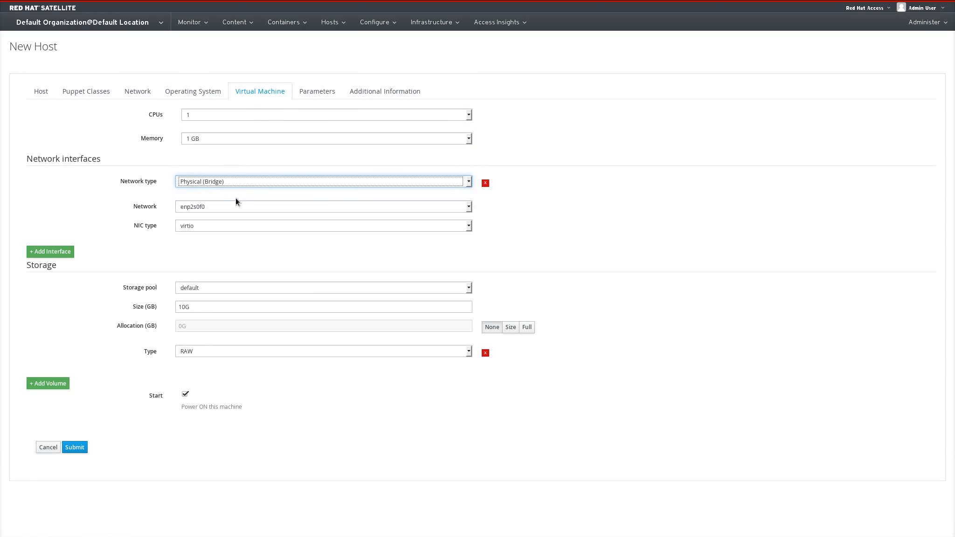
left_click(225, 206)
left_click(213, 230)
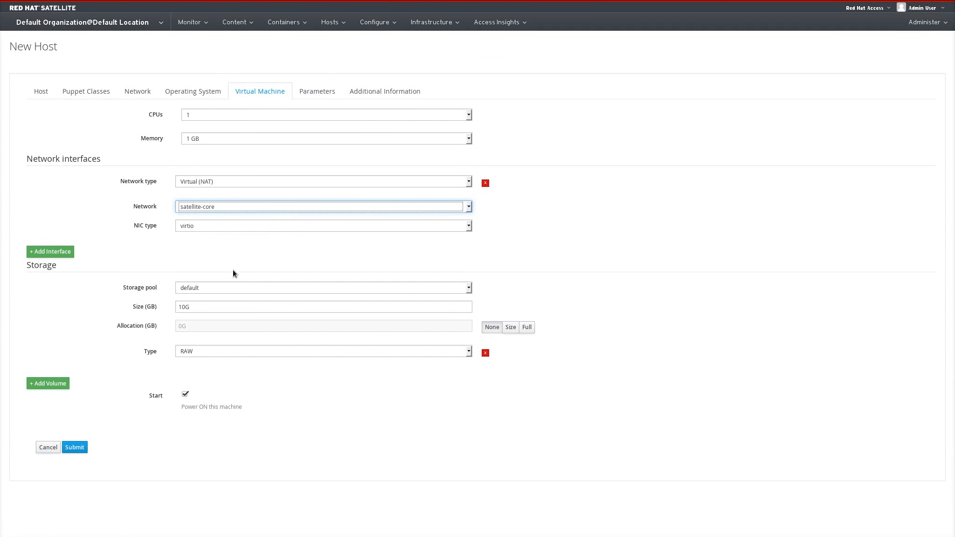
Set the storage pool to iSCSI with Full allocation.
left_click(247, 291)
left_click(232, 311)
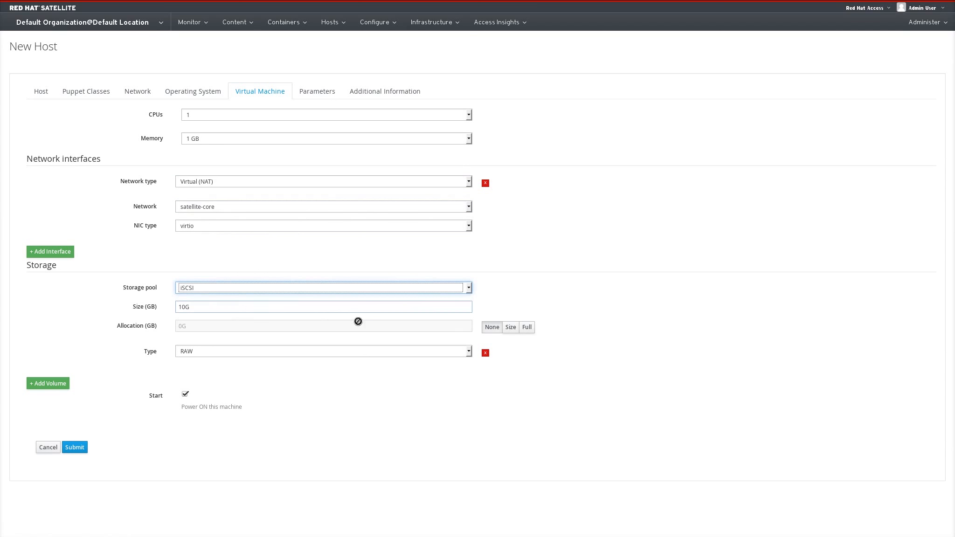
left_click(511, 332)
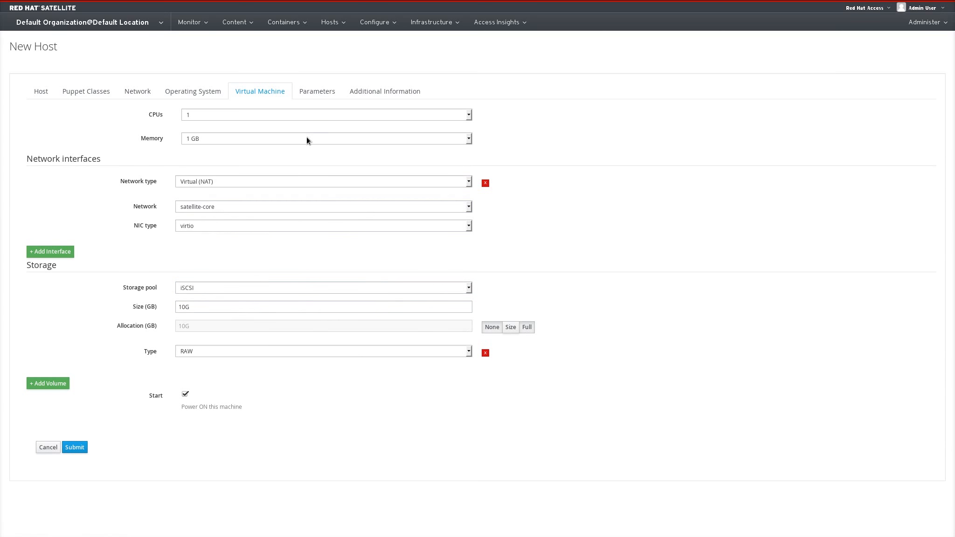
Check the host parameters and submit the new host.
left_click(324, 94)
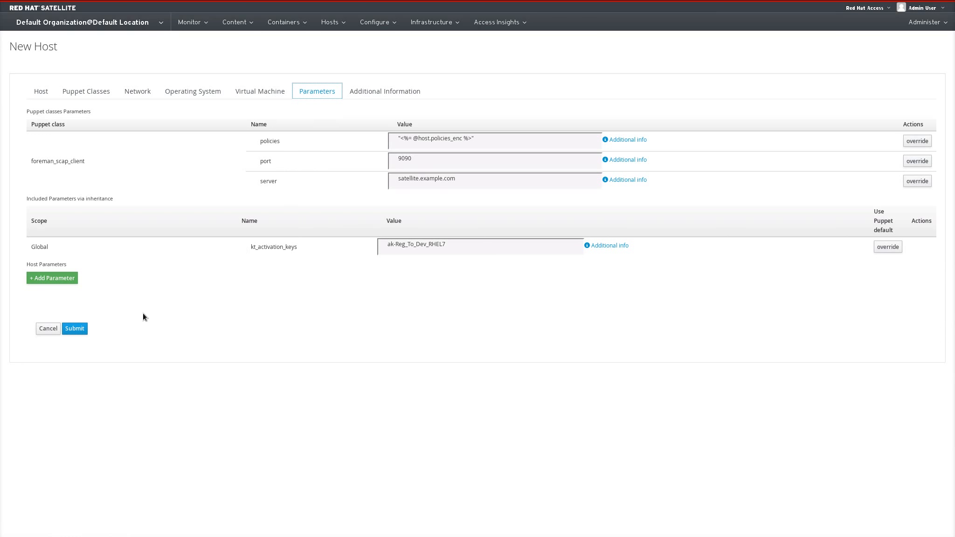
left_click(84, 331)
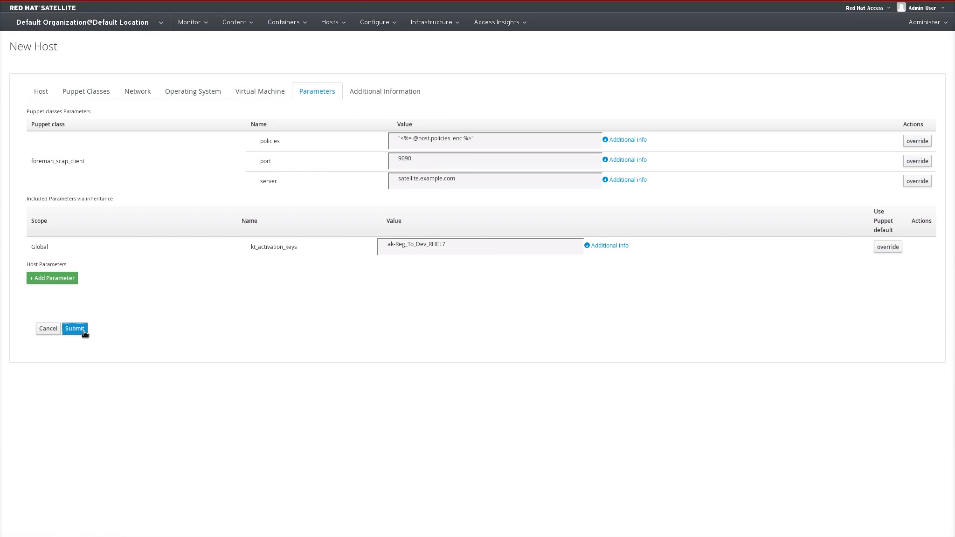